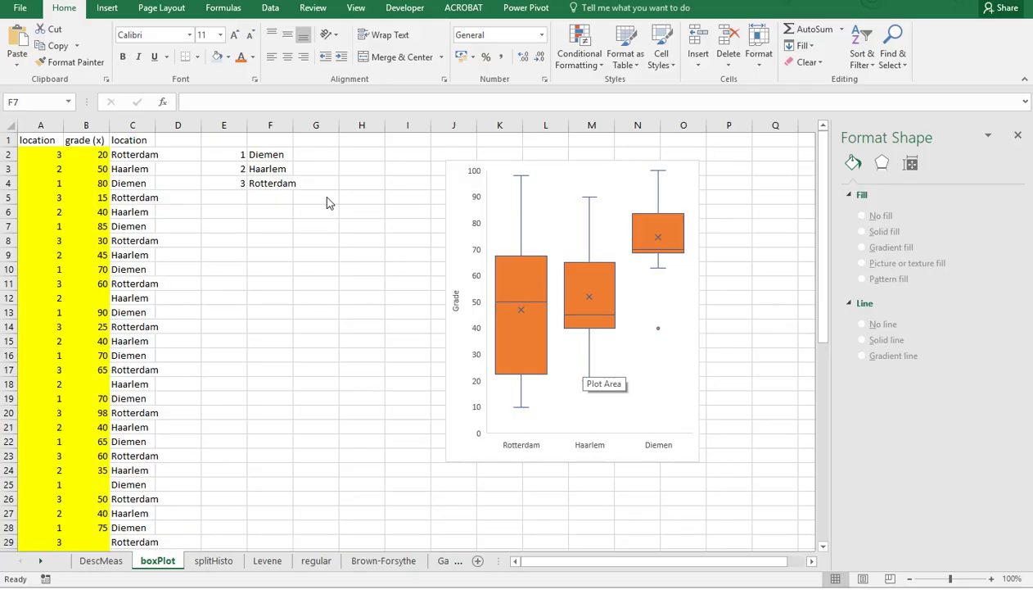
- Examine the location code lookup table in E2:F4 and the VLOOKUP formula in cell C2
{"action": "key", "text": "Escape"}
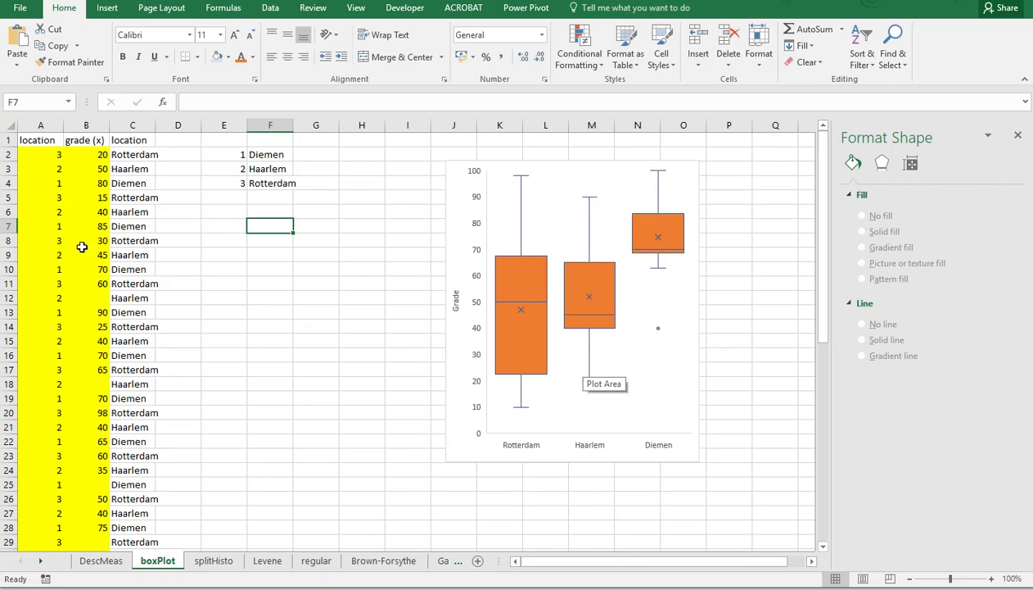
{"action": "left_click_drag", "start_coordinate": [227, 158], "coordinate": [226, 181]}
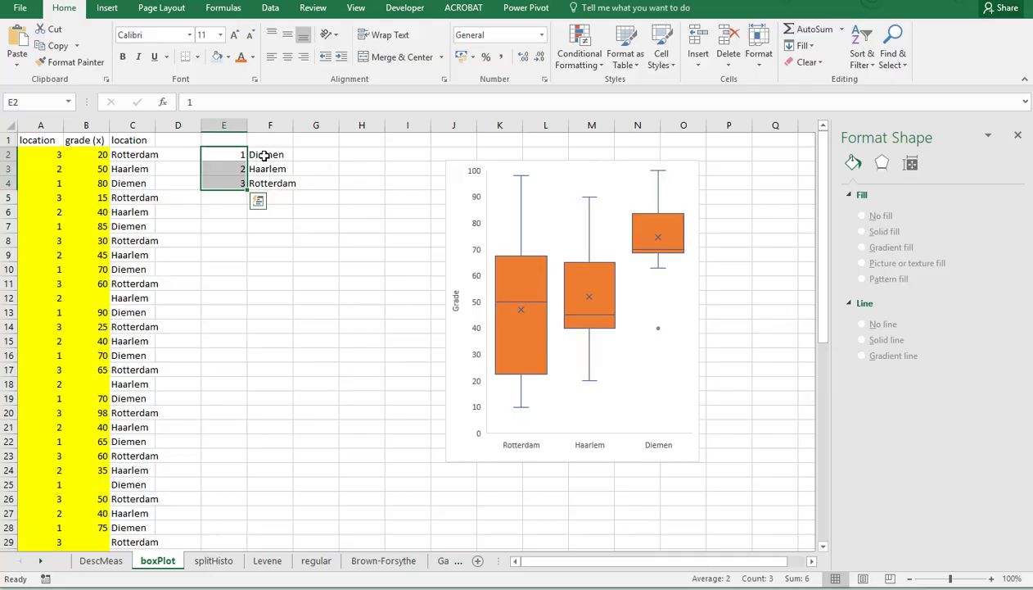
{"action": "left_click", "coordinate": [263, 155]}
{"action": "left_click", "coordinate": [263, 168]}
{"action": "left_click", "coordinate": [267, 185]}
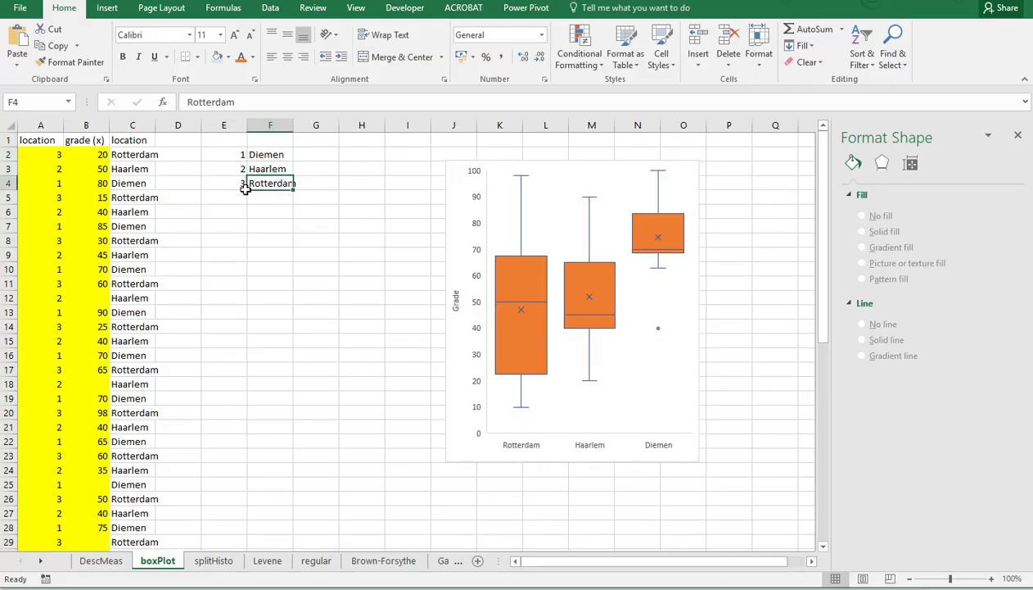
{"action": "left_click", "coordinate": [117, 154]}
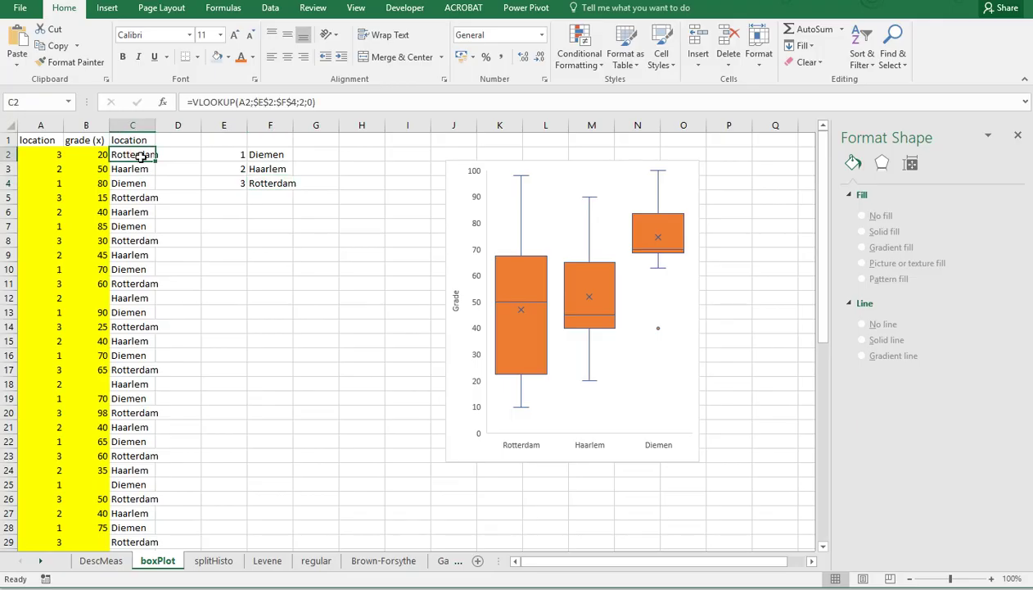
{"action": "double_click", "coordinate": [141, 155]}
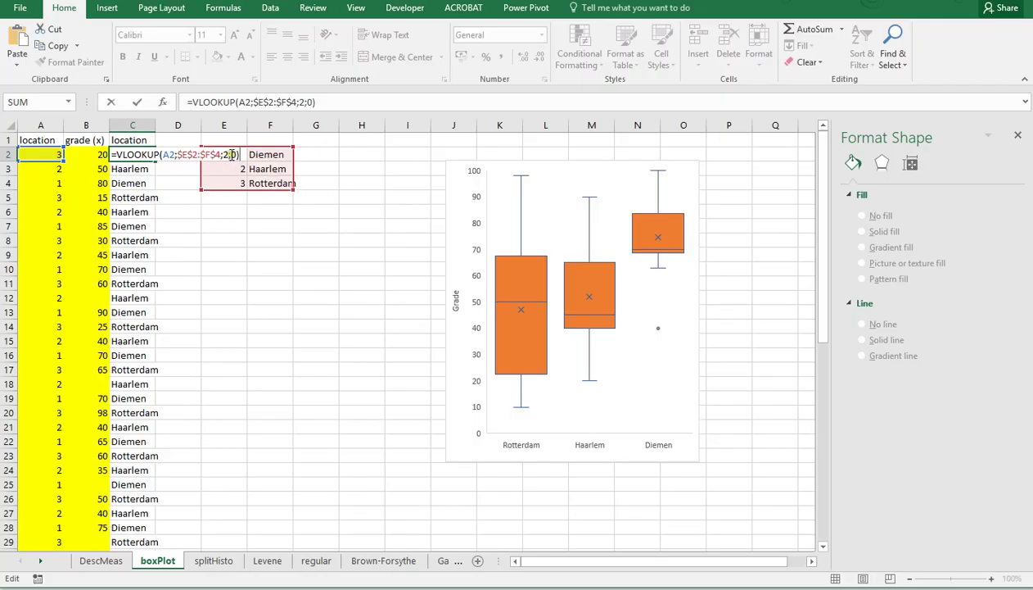
{"action": "key", "text": "ctrl+Return"}
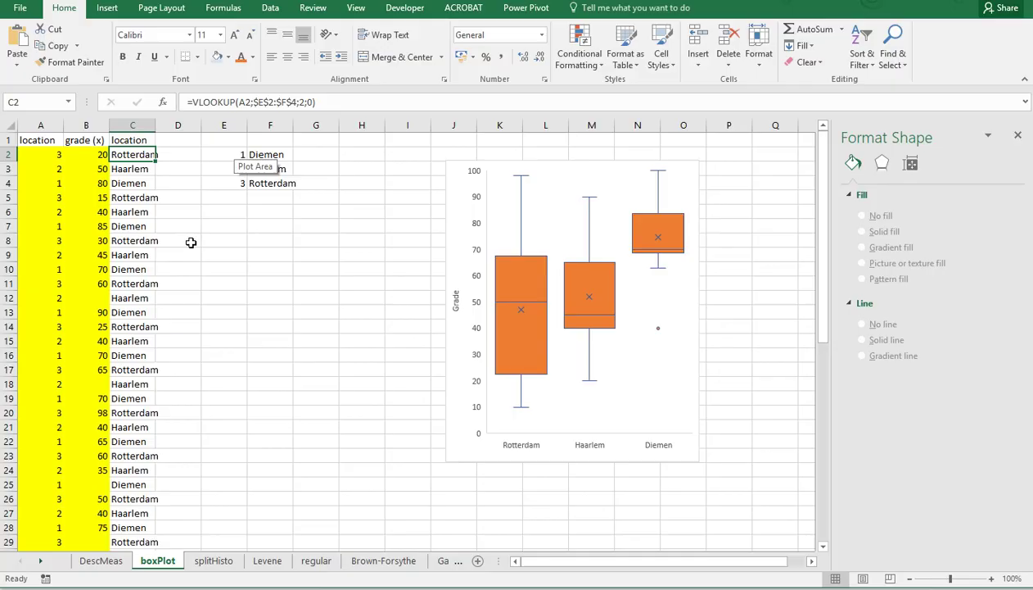
- Insert an empty Box and Whisker chart with the blank cell E9 selected
{"action": "left_click", "coordinate": [227, 252]}
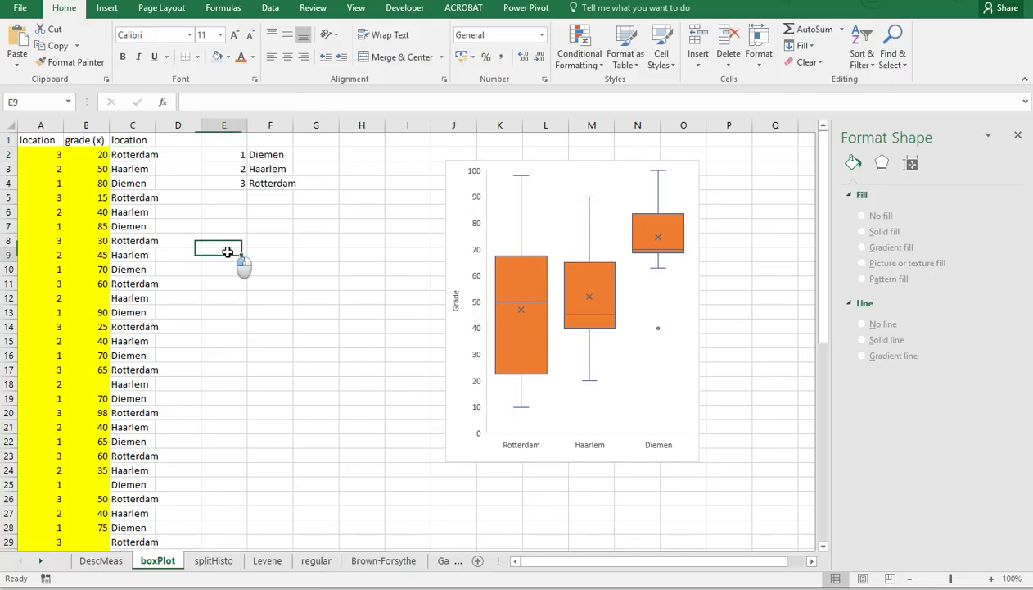
{"action": "left_click", "coordinate": [114, 12]}
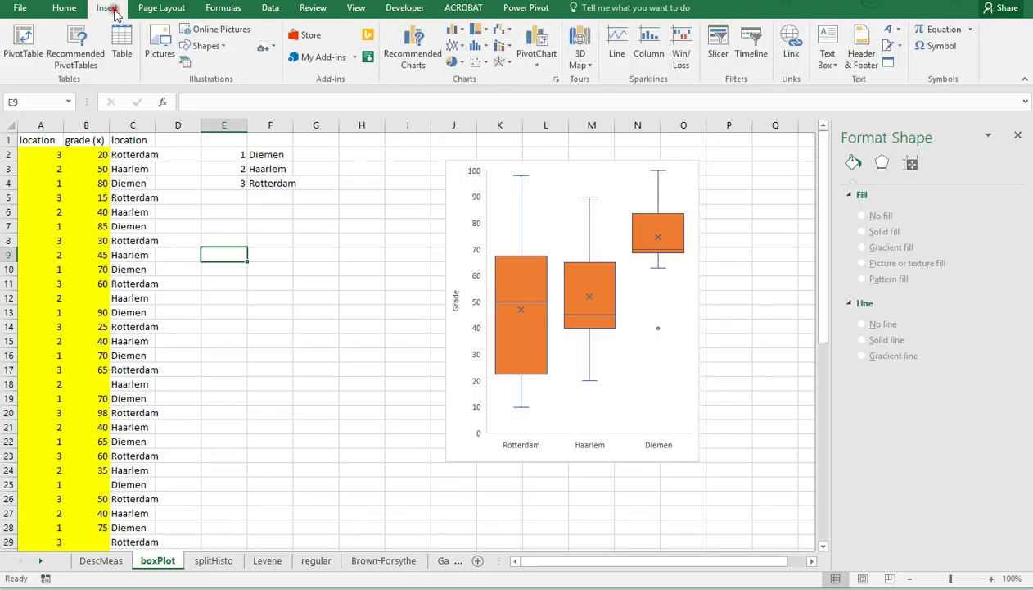
{"action": "left_click", "coordinate": [487, 47]}
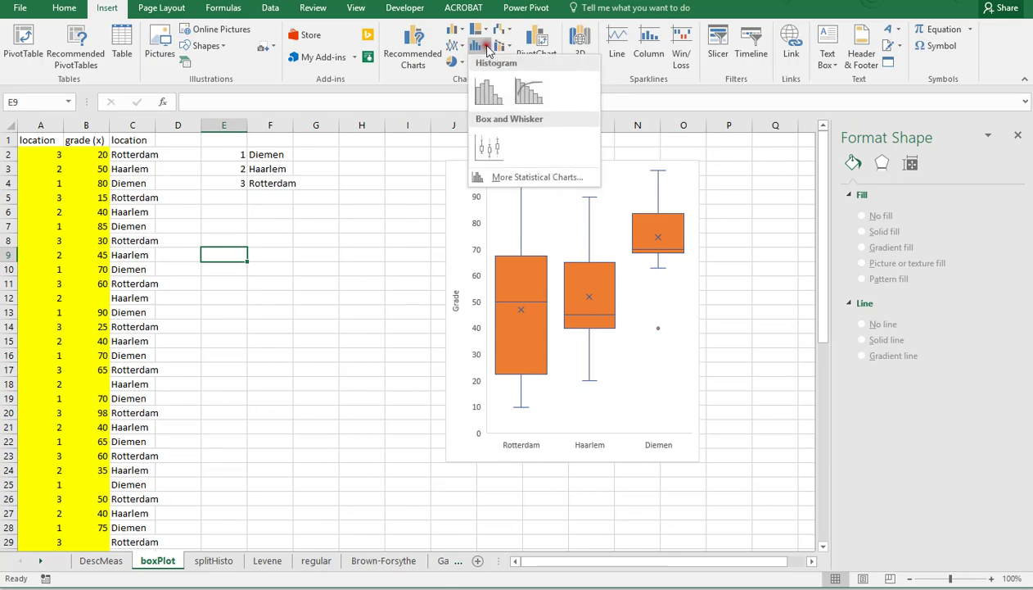
{"action": "left_click", "coordinate": [485, 146]}
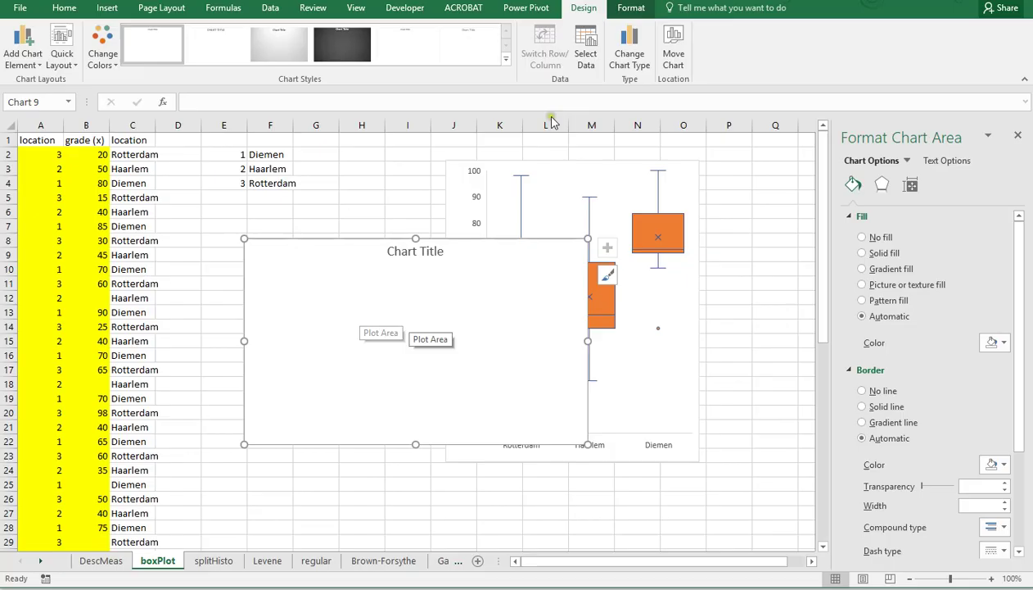
- Add a data series to the new chart, using B1 as its name and B2:B56 as its values
{"action": "left_click", "coordinate": [584, 64]}
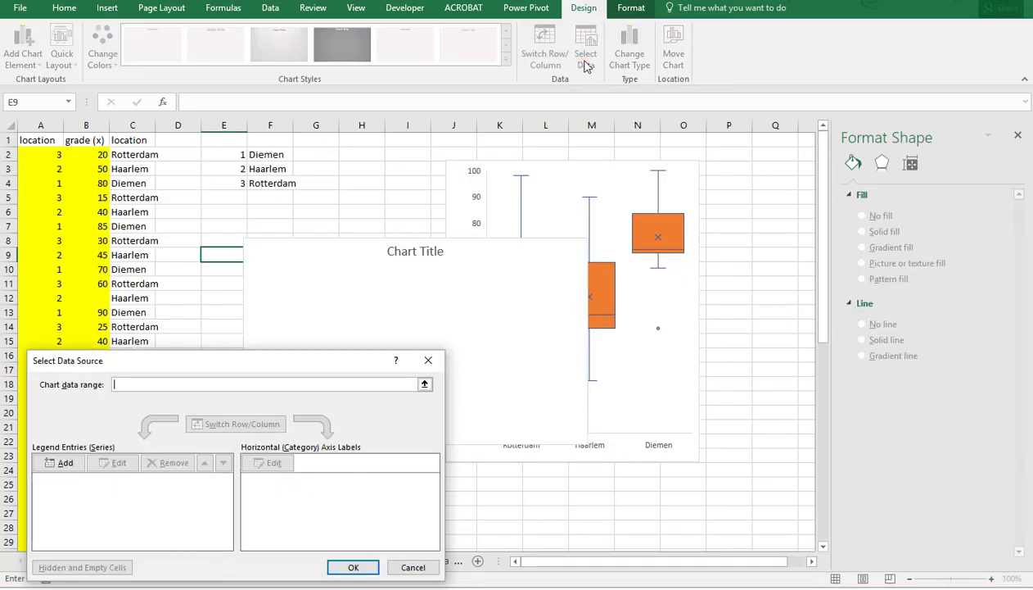
{"action": "left_click", "coordinate": [65, 464]}
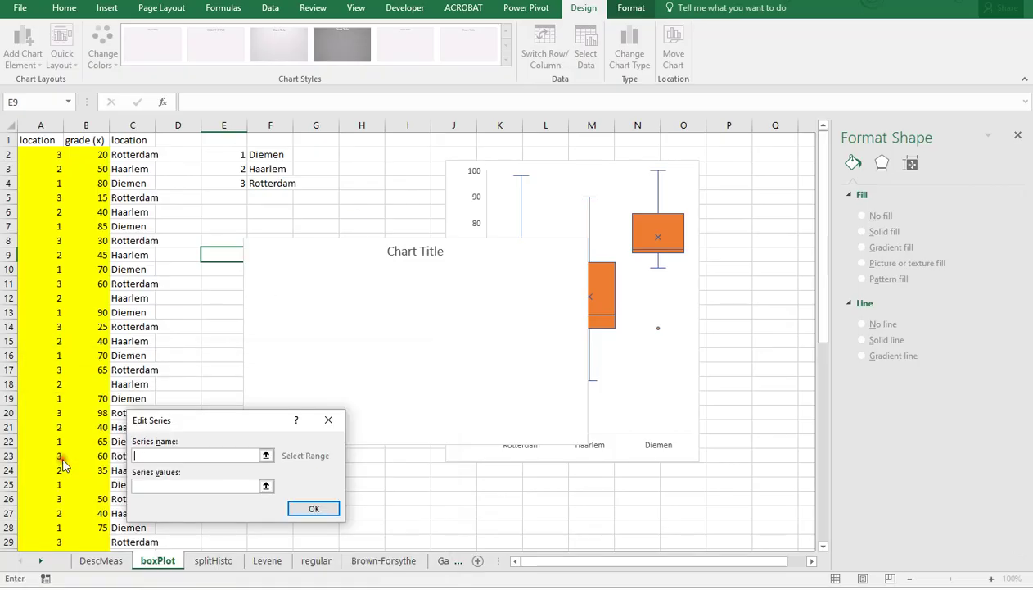
{"action": "left_click", "coordinate": [98, 143]}
{"action": "left_click", "coordinate": [164, 485]}
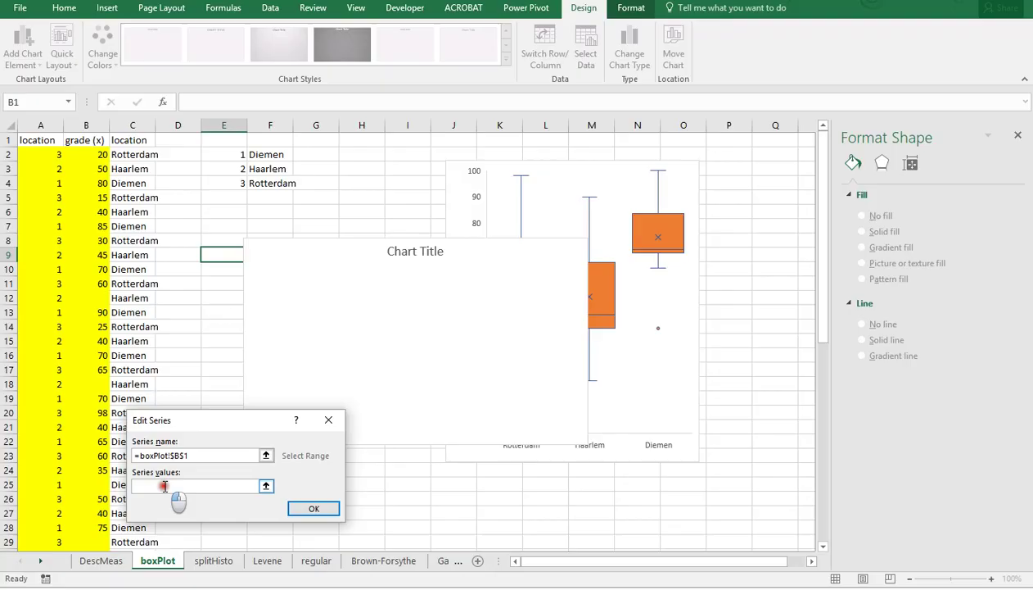
{"action": "left_click", "coordinate": [85, 155]}
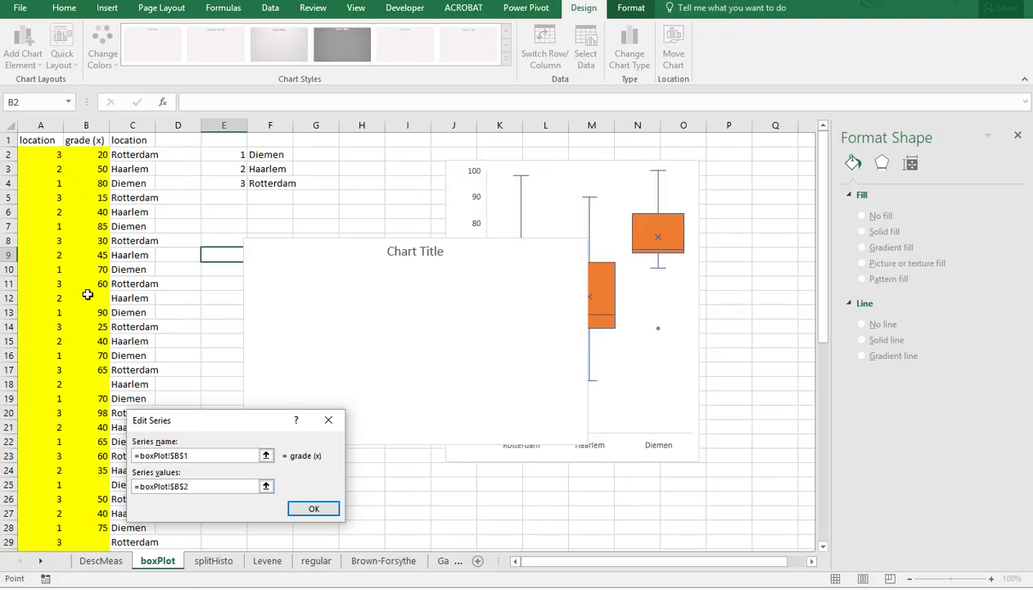
{"action": "scroll", "coordinate": [87, 294], "scroll_direction": "down", "scroll_amount": 12}
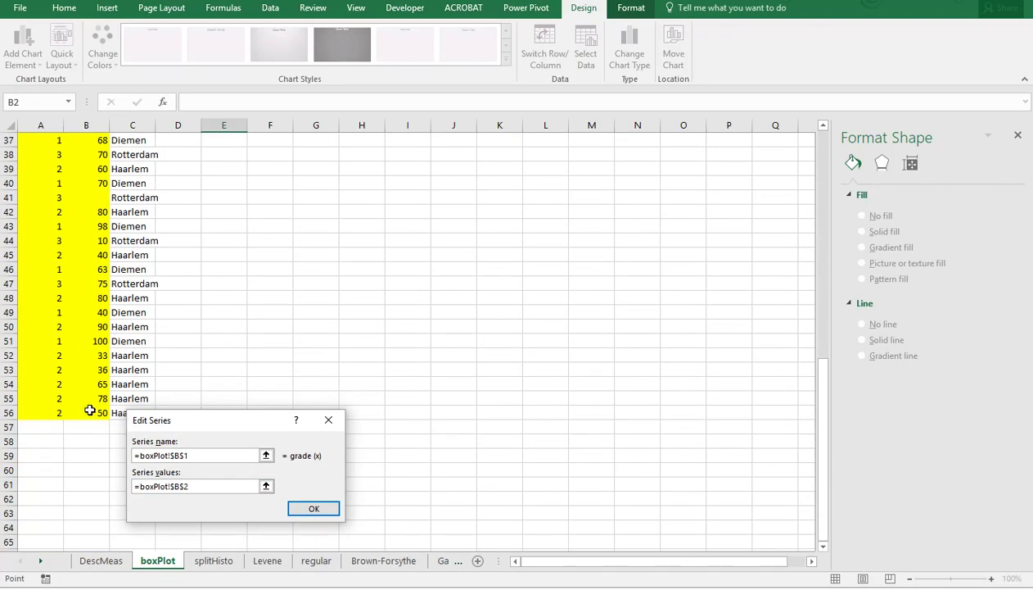
{"action": "left_click", "coordinate": [90, 410], "text": "shift"}
{"action": "left_click", "coordinate": [314, 508]}
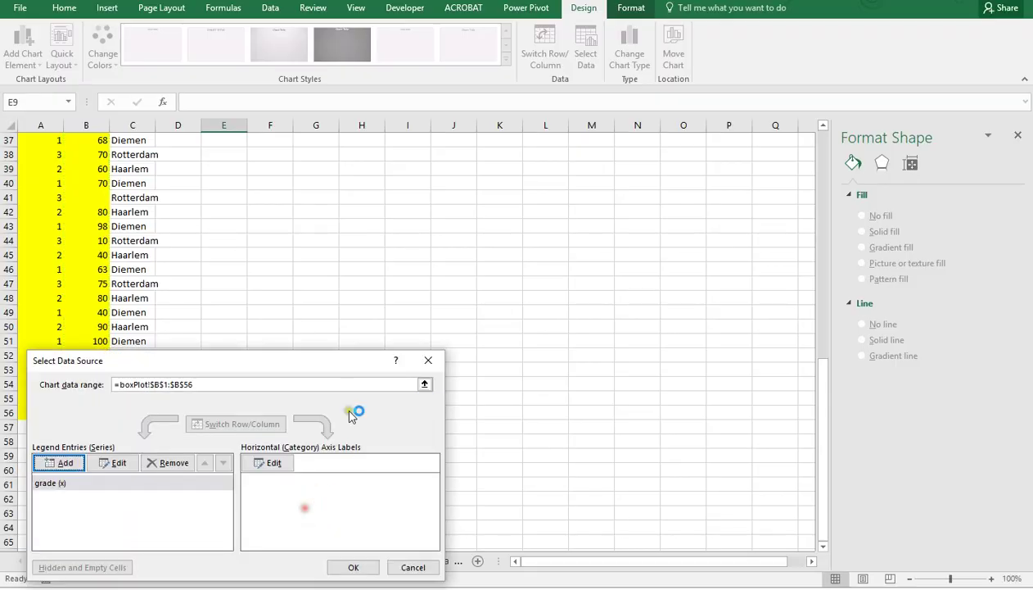
- Set the chart's horizontal axis labels to the location names in C2:C56 and apply the data source
{"action": "left_click", "coordinate": [273, 463]}
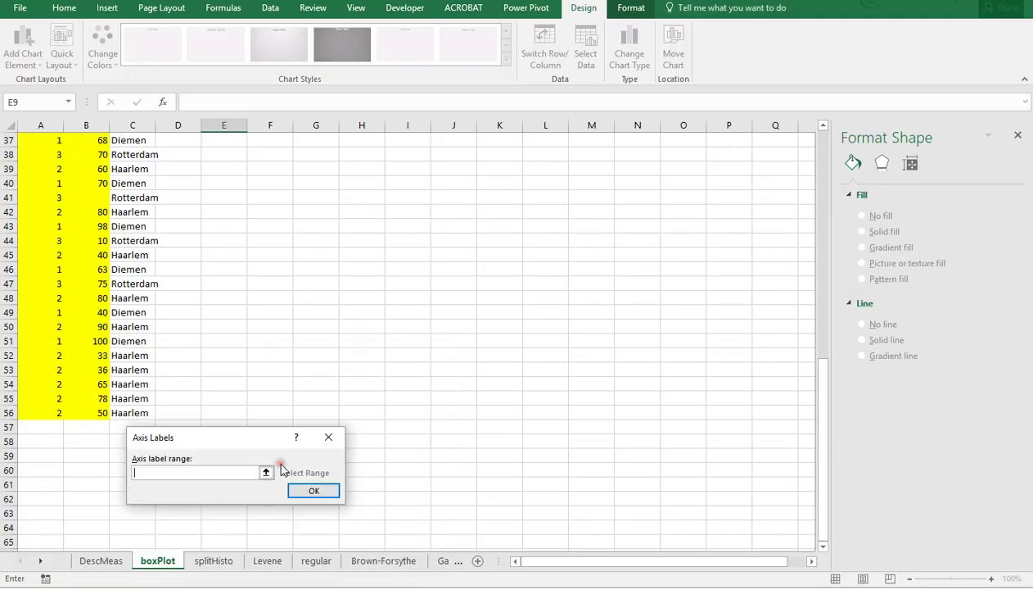
{"action": "scroll", "coordinate": [258, 341], "scroll_direction": "up", "scroll_amount": 12}
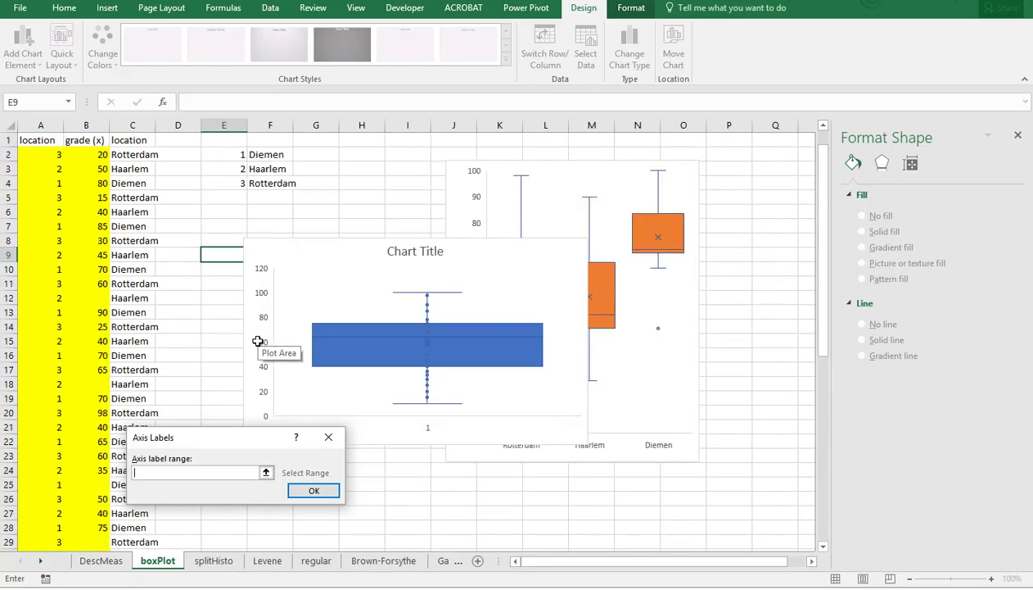
{"action": "left_click", "coordinate": [129, 156]}
{"action": "scroll", "coordinate": [139, 278], "scroll_direction": "down", "scroll_amount": 15}
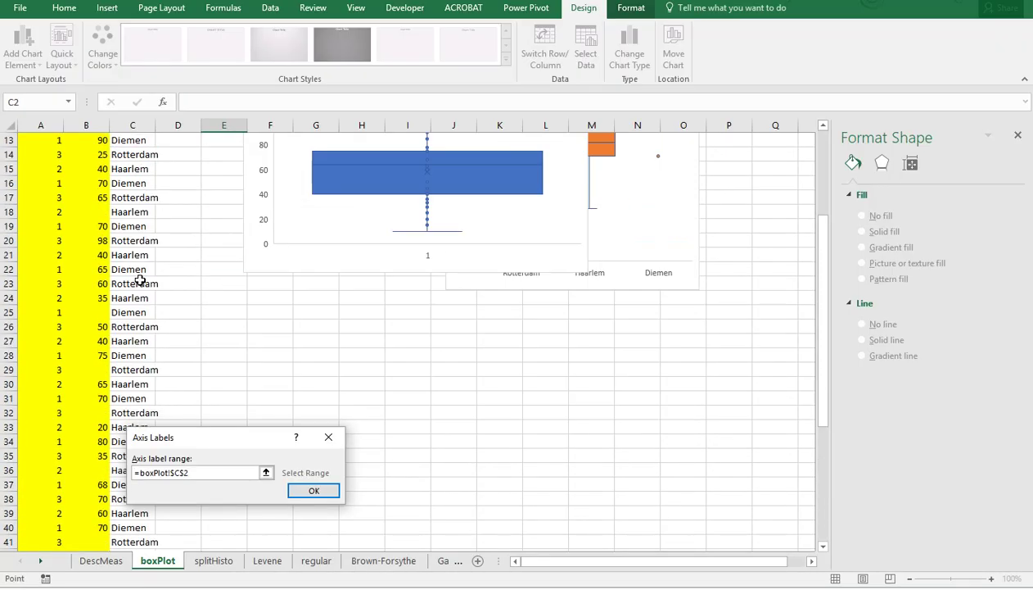
{"action": "left_click", "coordinate": [136, 282], "text": "shift"}
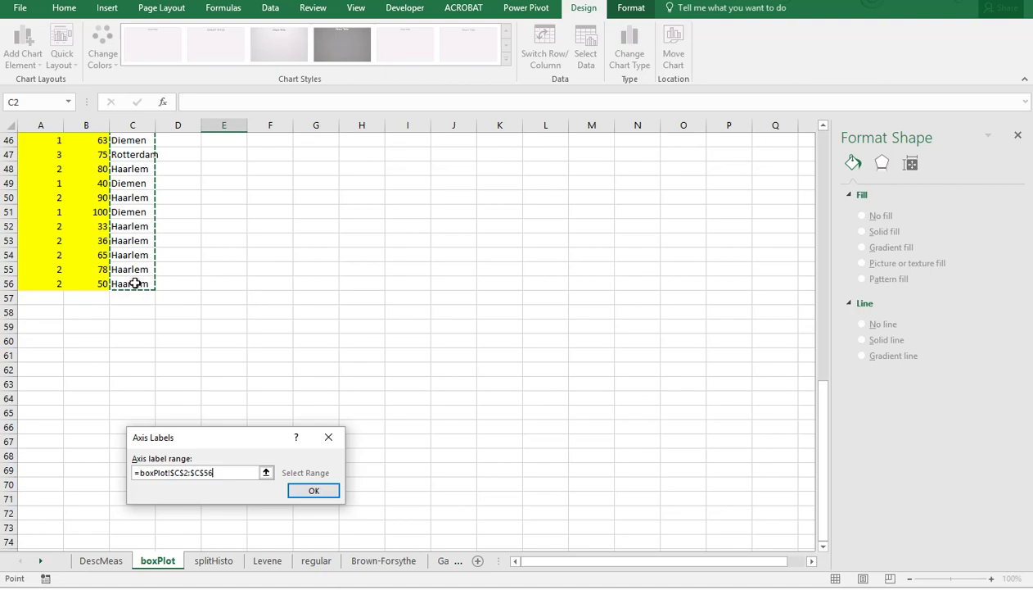
{"action": "left_click", "coordinate": [314, 491]}
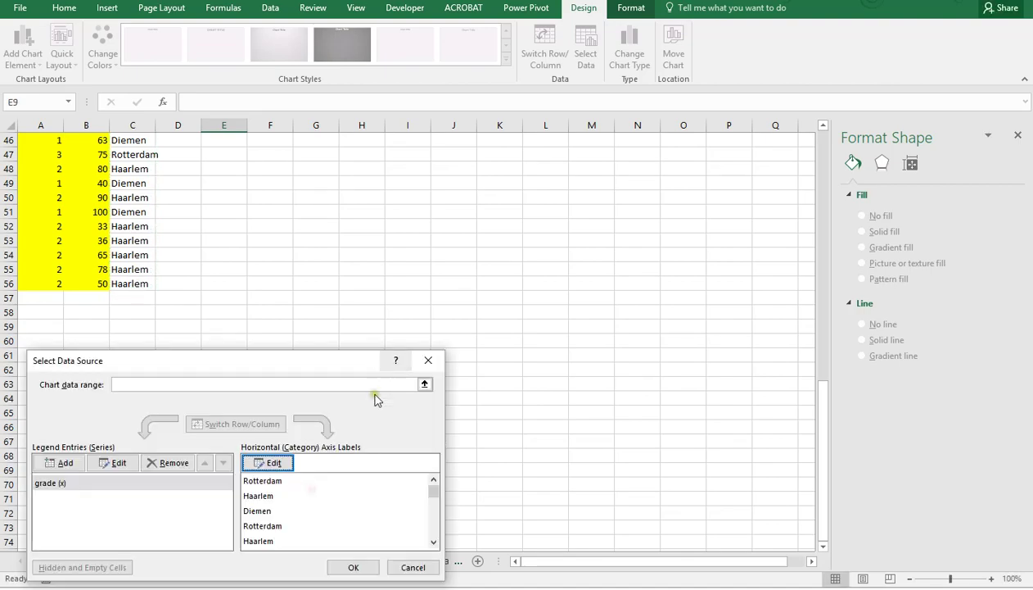
{"action": "left_click", "coordinate": [353, 567]}
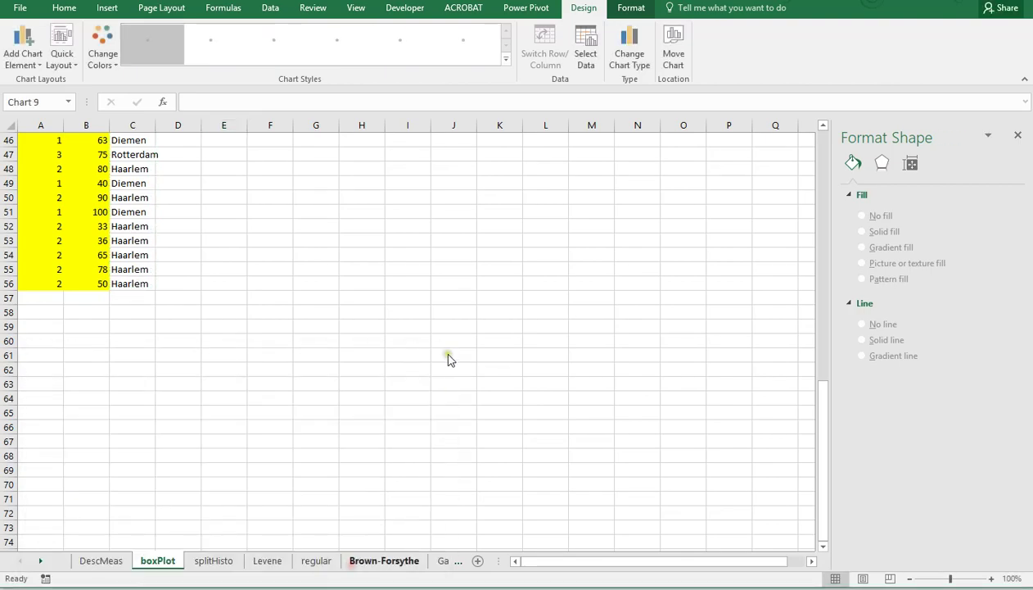
- Narrow the new box plot and position it between the data columns and the orange chart
{"action": "scroll", "coordinate": [448, 361], "scroll_direction": "up", "scroll_amount": 1}
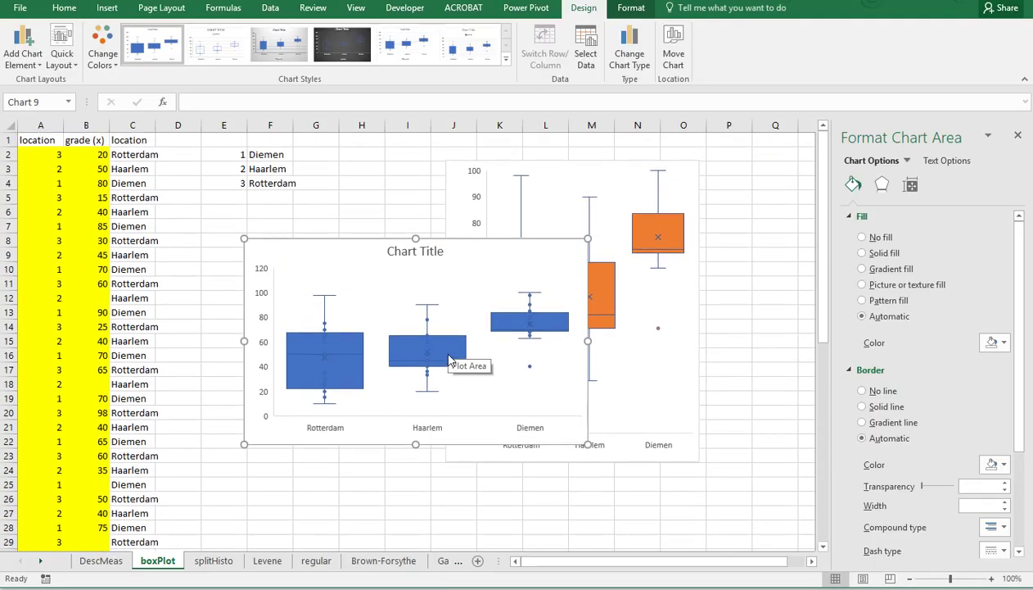
{"action": "left_click_drag", "start_coordinate": [588, 340], "coordinate": [409, 341]}
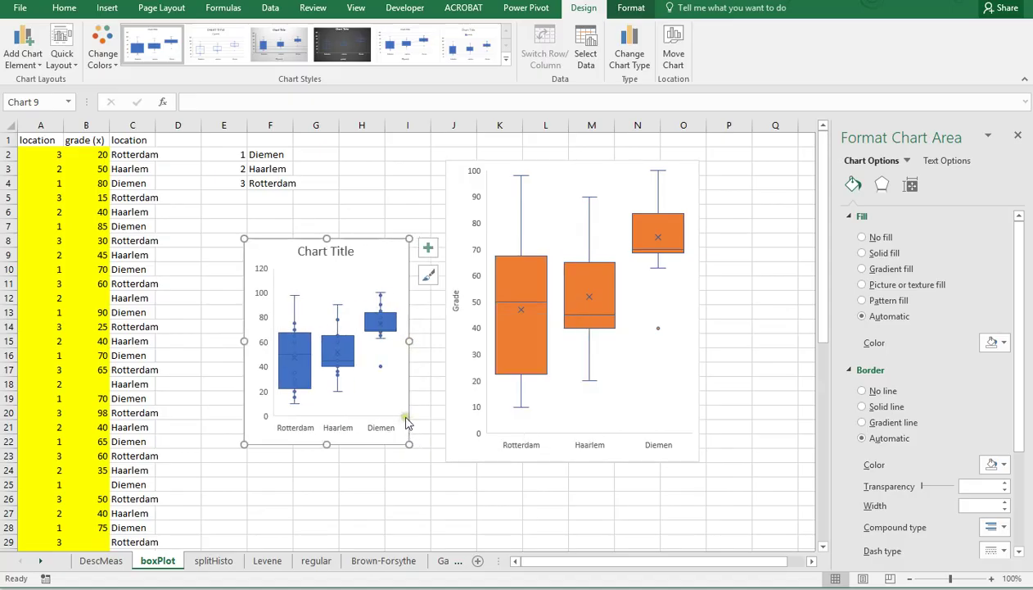
{"action": "left_click_drag", "start_coordinate": [407, 413], "coordinate": [375, 419]}
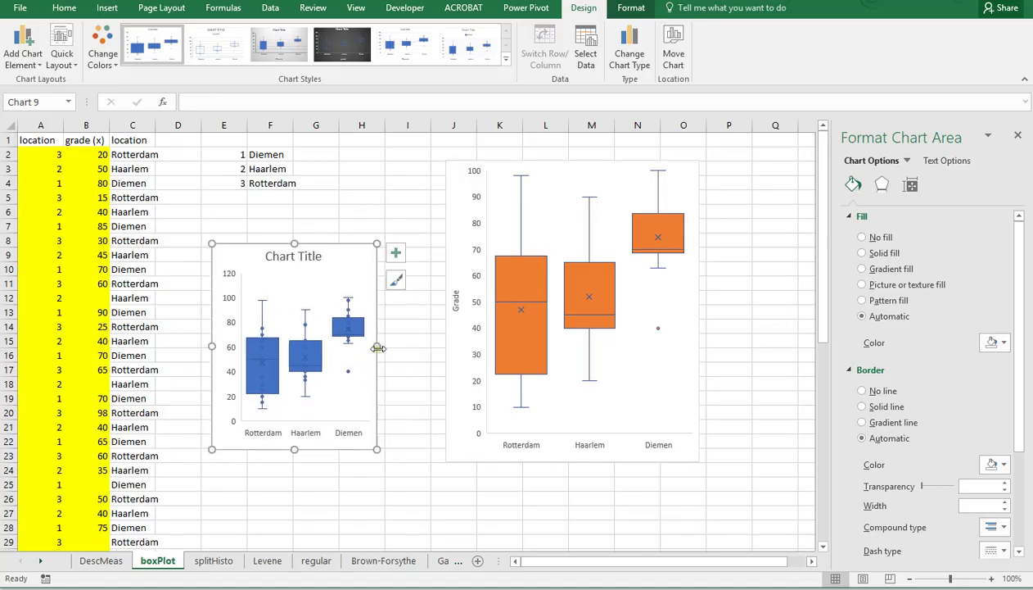
{"action": "left_click_drag", "start_coordinate": [376, 345], "coordinate": [408, 345]}
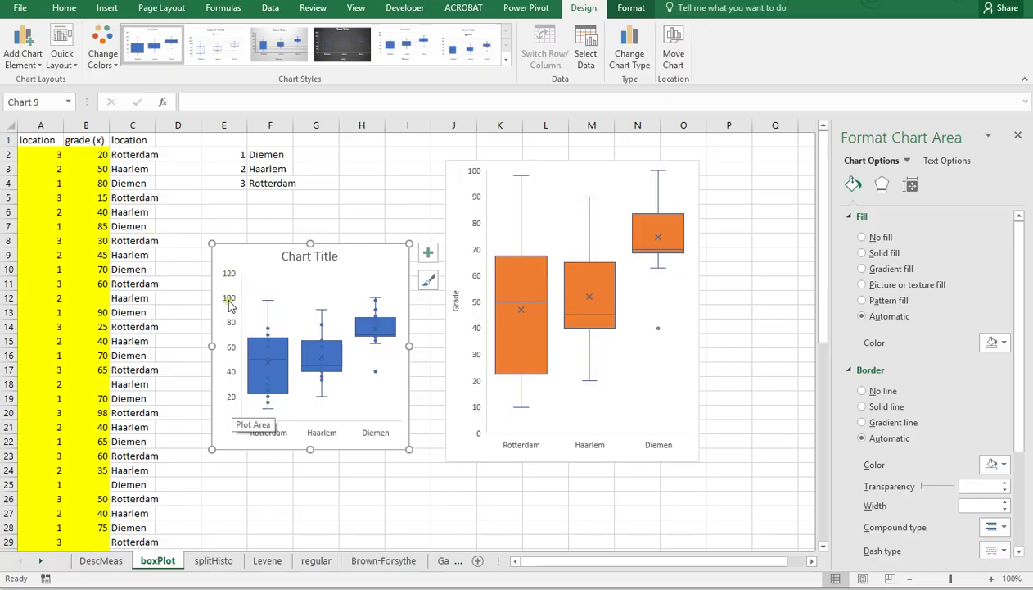
- Set the maximum bound of the new chart's vertical axis to 100
{"action": "left_click", "coordinate": [229, 303]}
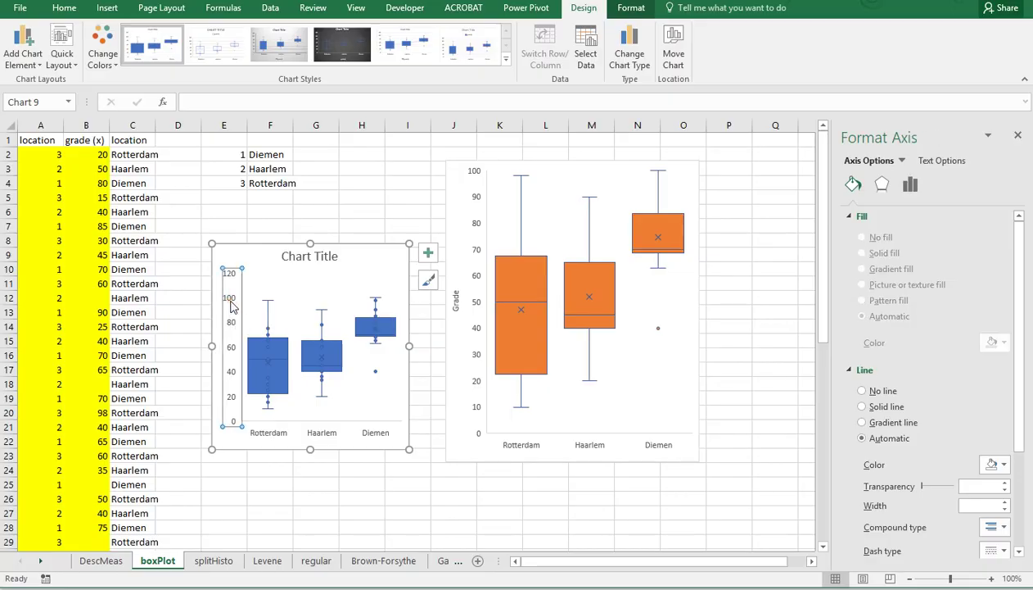
{"action": "left_click", "coordinate": [911, 185]}
{"action": "left_click", "coordinate": [869, 217]}
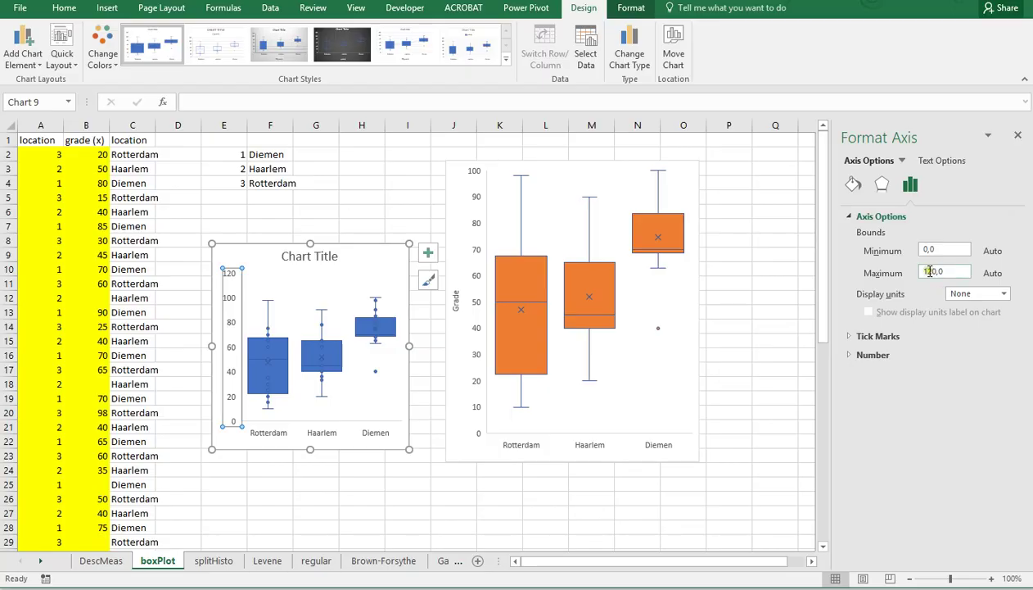
{"action": "left_click", "coordinate": [931, 271]}
- Delete the title of the new box plot
{"action": "left_click", "coordinate": [310, 257]}
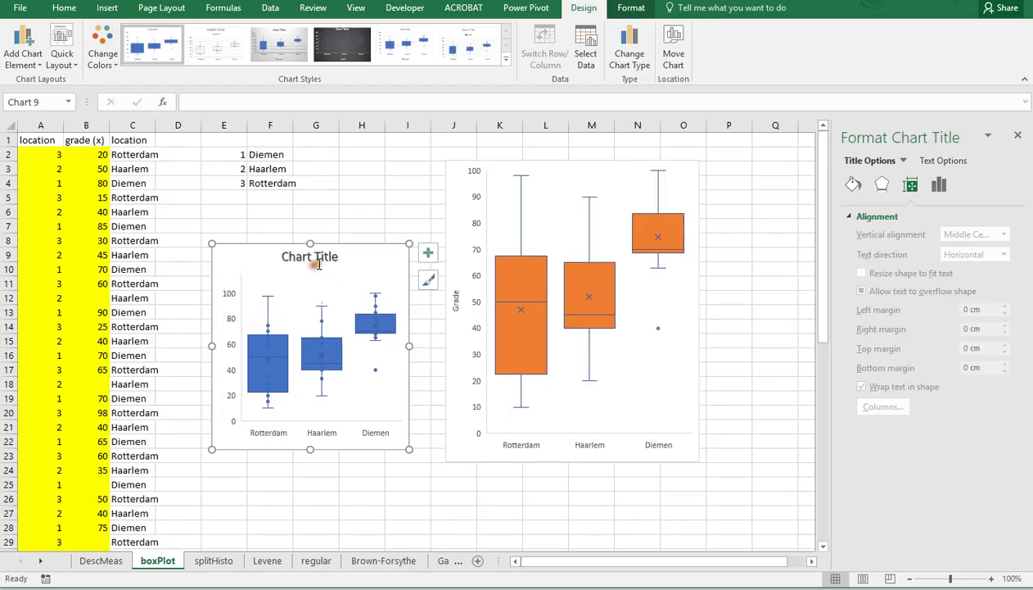
{"action": "left_click", "coordinate": [321, 262]}
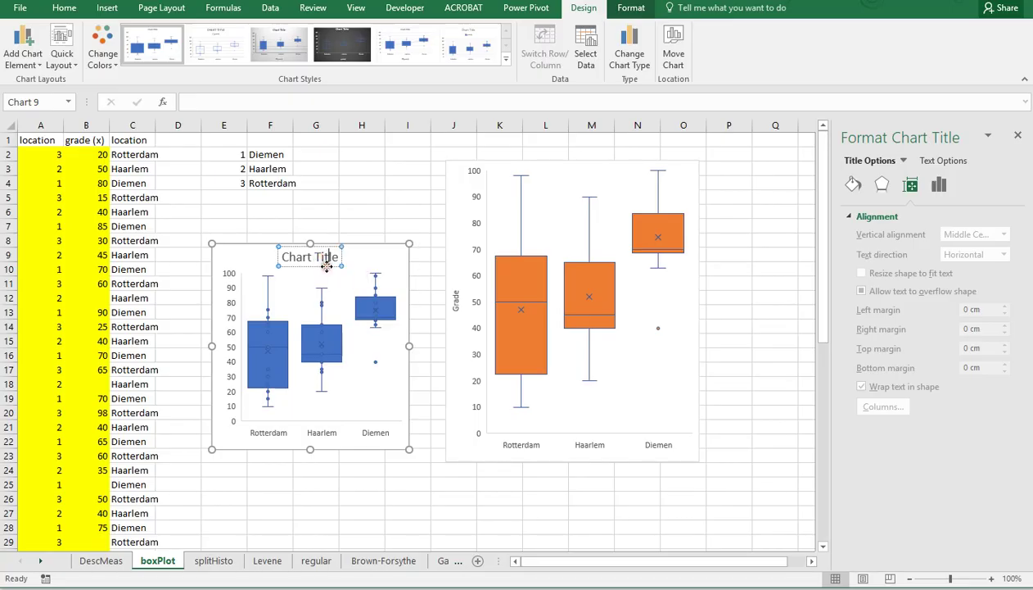
{"action": "left_click", "coordinate": [326, 266]}
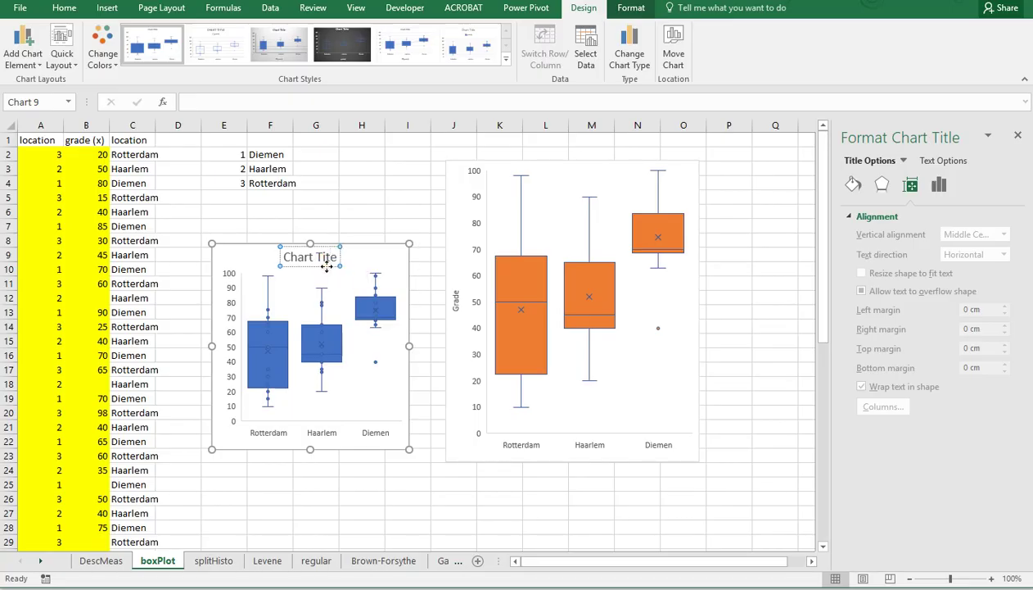
{"action": "left_click", "coordinate": [326, 272]}
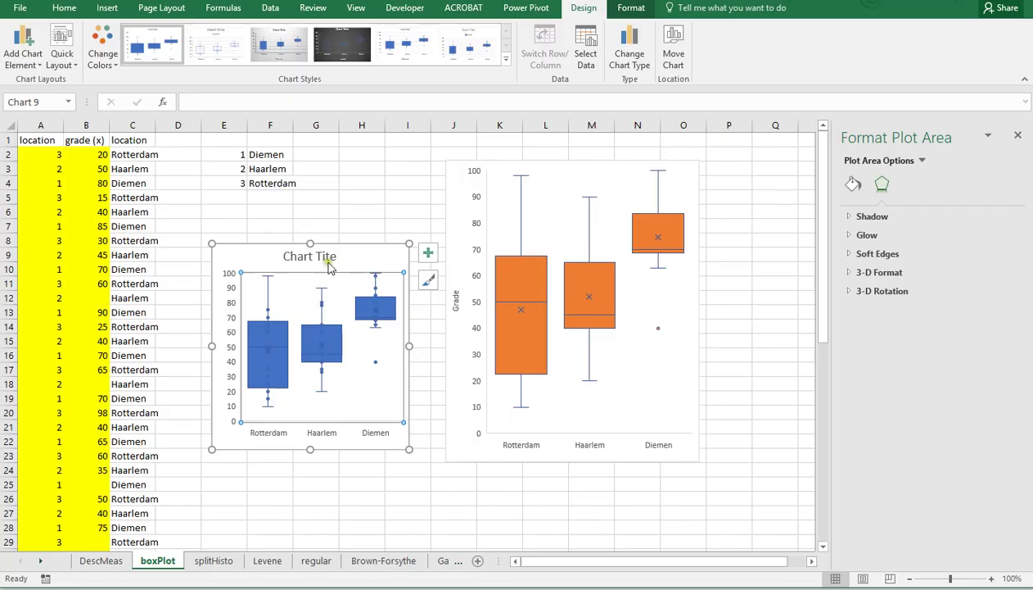
{"action": "left_click", "coordinate": [328, 260]}
{"action": "key", "text": "Delete"}
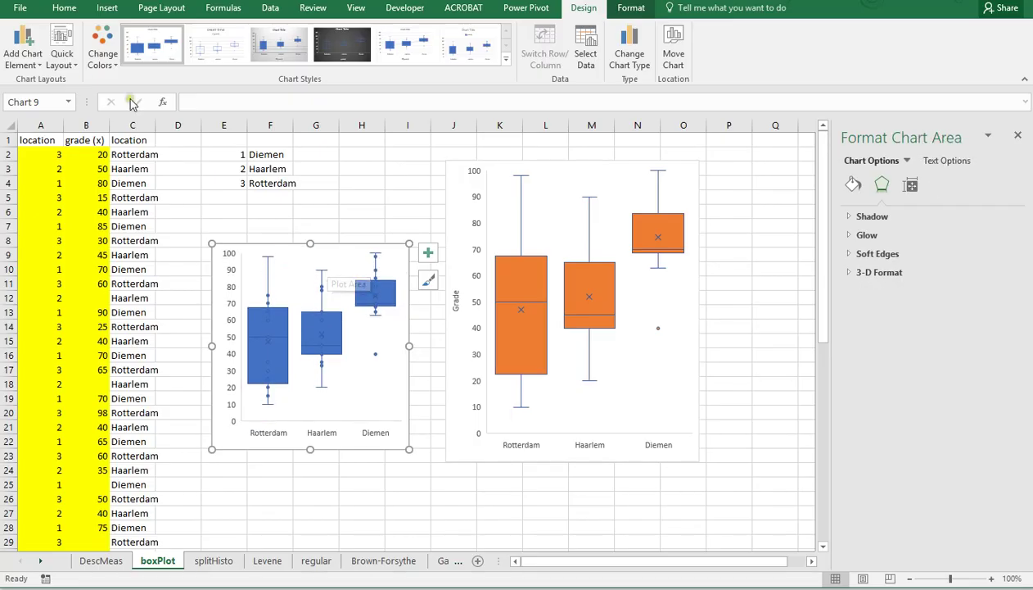
- Add a primary vertical axis title reading "Grade" to the new box plot
{"action": "left_click", "coordinate": [29, 64]}
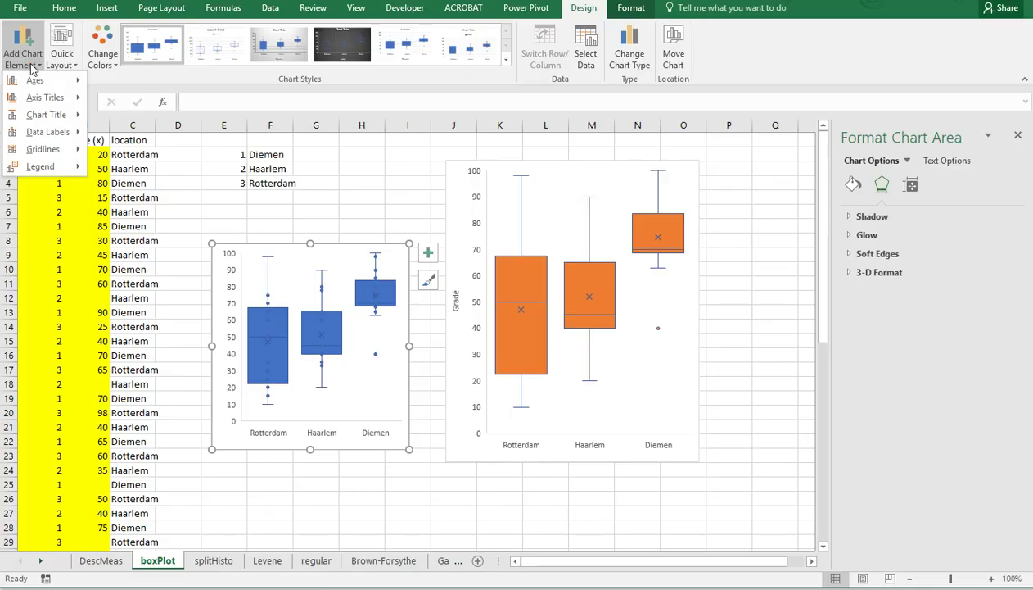
{"action": "mouse_move", "coordinate": [41, 97]}
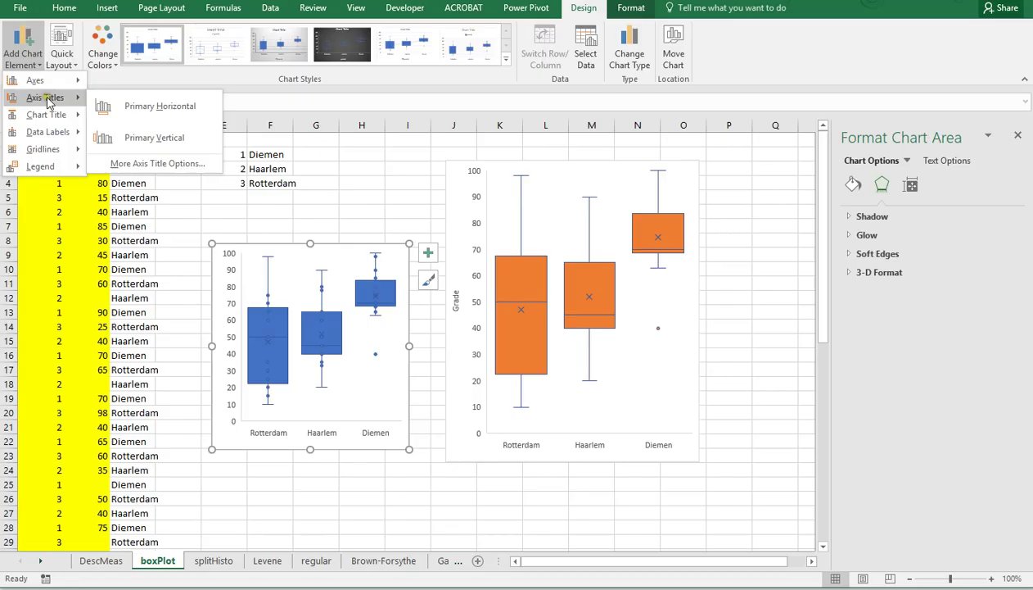
{"action": "left_click", "coordinate": [152, 138]}
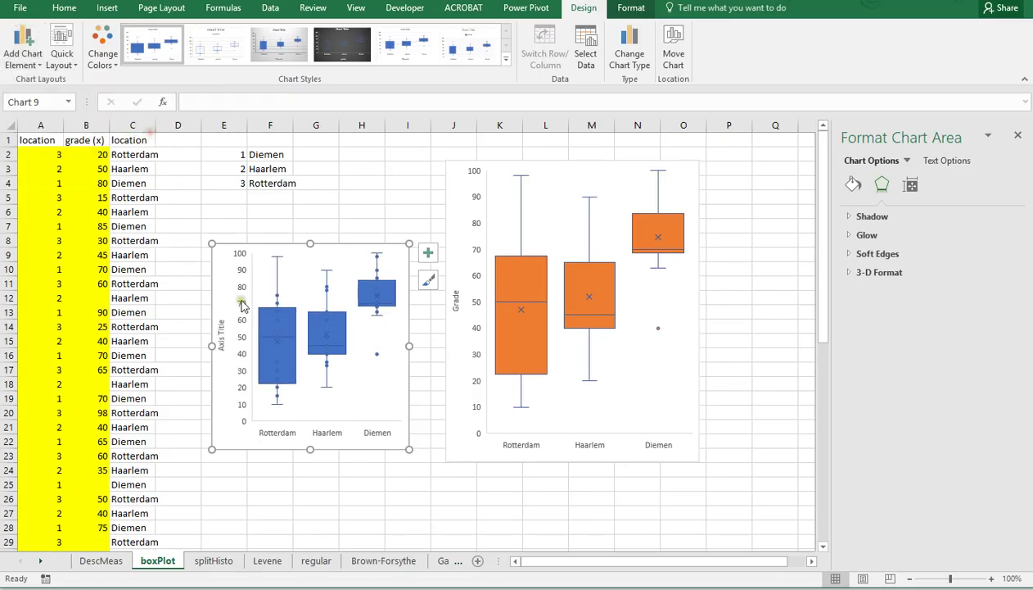
{"action": "left_click", "coordinate": [219, 327]}
{"action": "left_click_drag", "start_coordinate": [219, 326], "coordinate": [221, 352]}
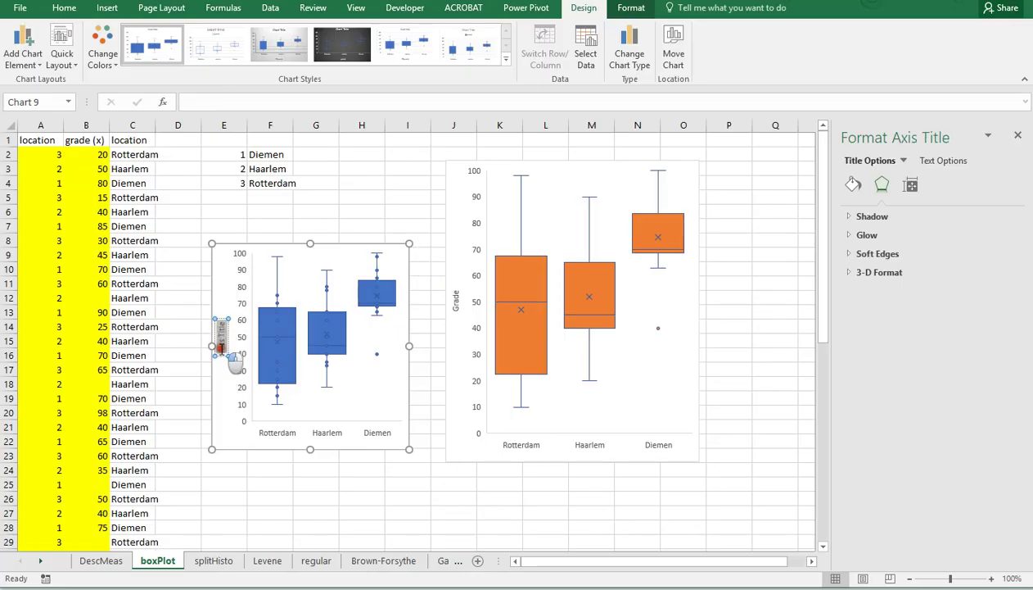
{"action": "key", "text": "BackSpace"}
{"action": "type", "text": "Grade"}
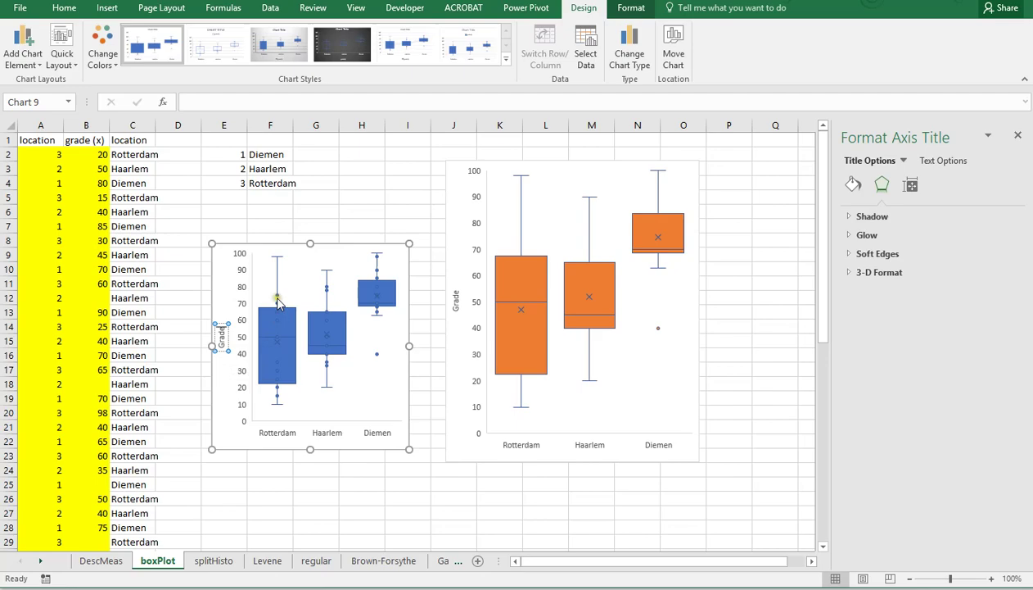
- Hide the inner points of the data series in the new box plot
{"action": "left_click", "coordinate": [276, 321]}
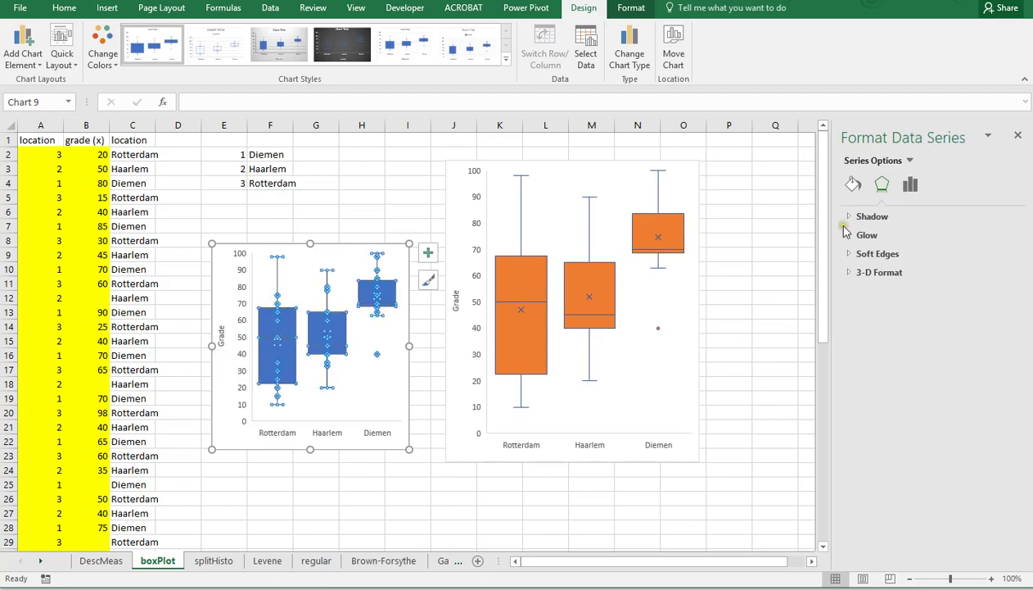
{"action": "left_click", "coordinate": [910, 185]}
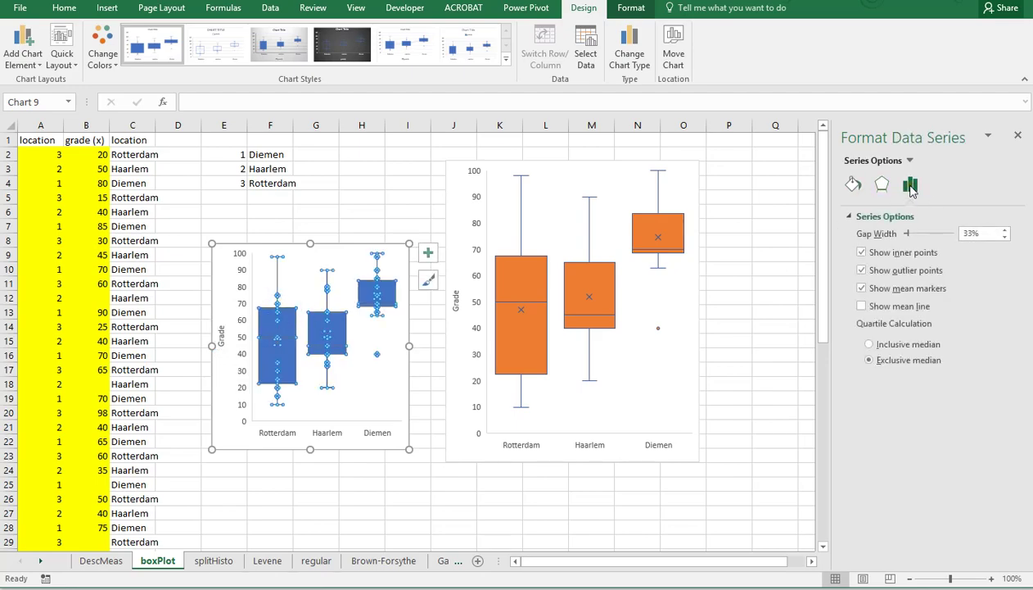
{"action": "left_click", "coordinate": [899, 256]}
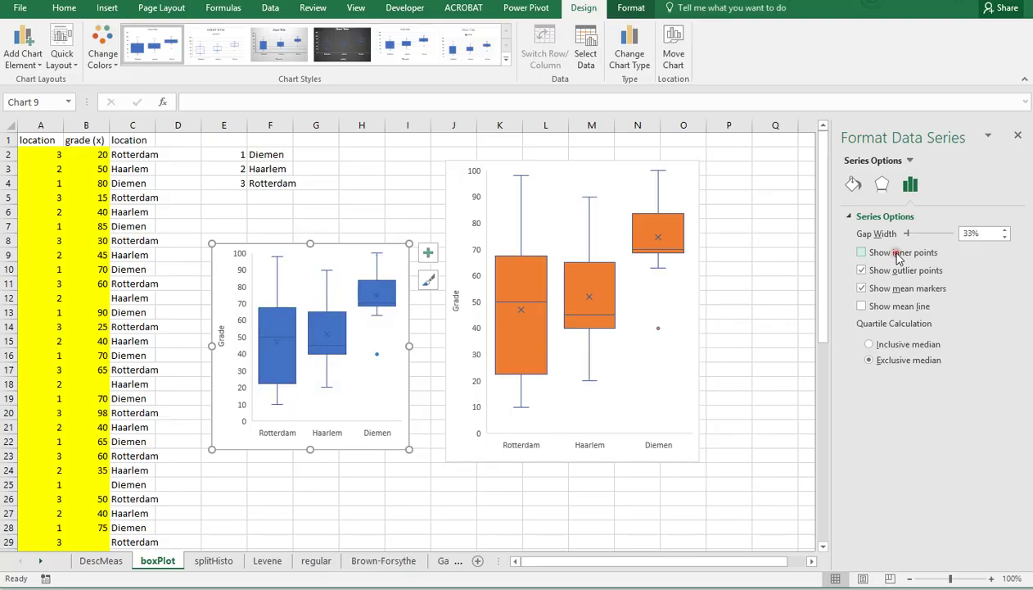
- Give the boxes of the new box plot a solid orange fill and deselect the chart
{"action": "left_click", "coordinate": [853, 185]}
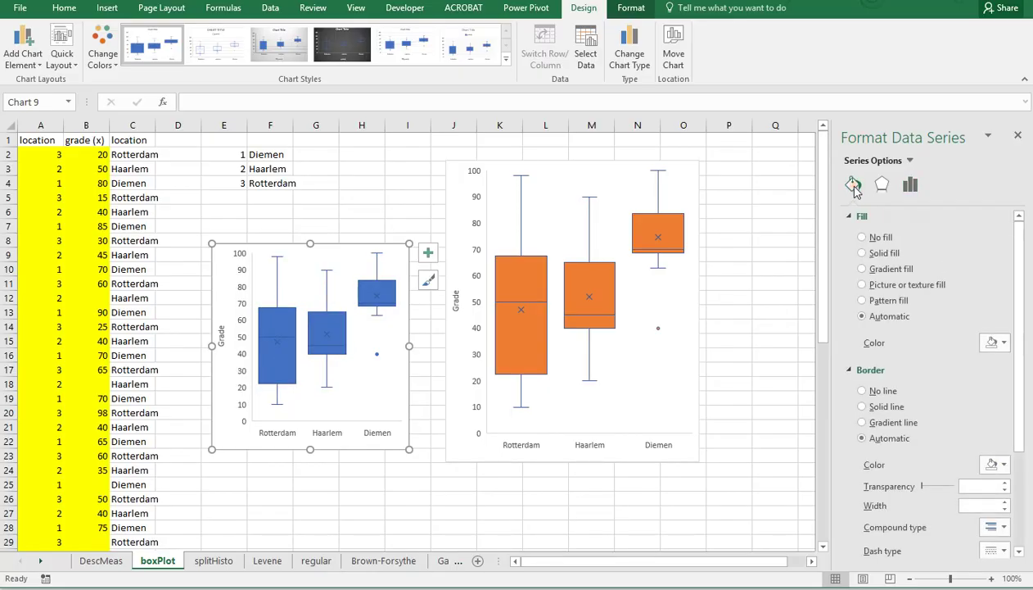
{"action": "left_click", "coordinate": [874, 254]}
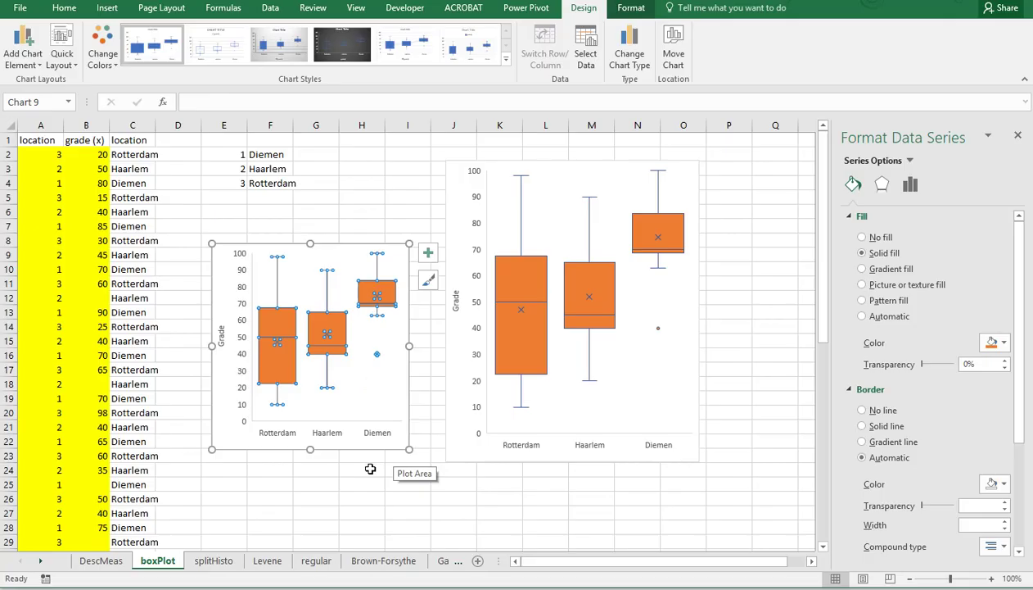
{"action": "left_click", "coordinate": [365, 468]}
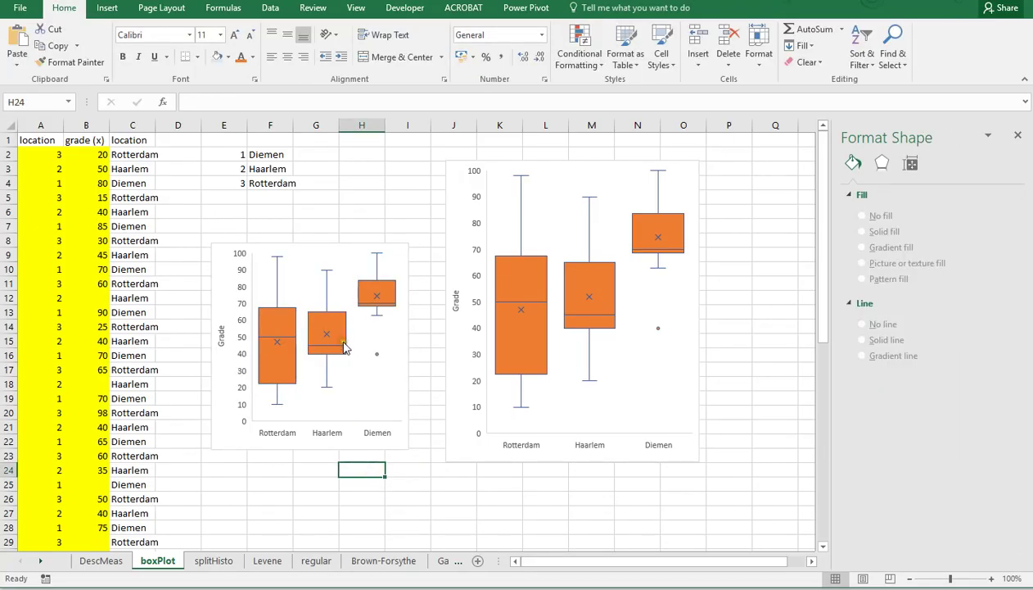
- Make the new box plot taller by extending its lower edge to about row 27
{"action": "left_click", "coordinate": [380, 439]}
{"action": "left_click_drag", "start_coordinate": [310, 449], "coordinate": [319, 517]}
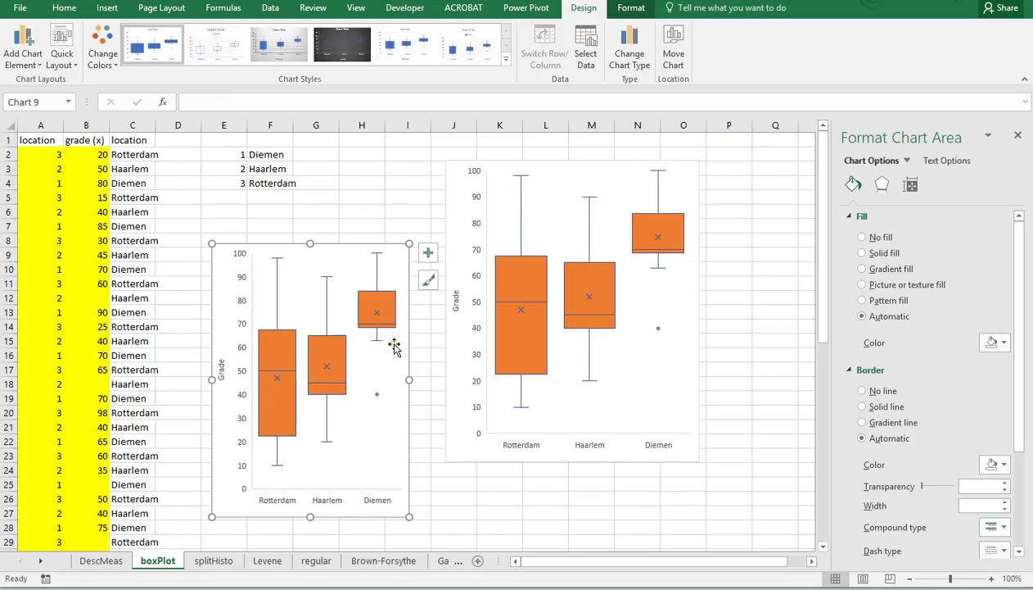